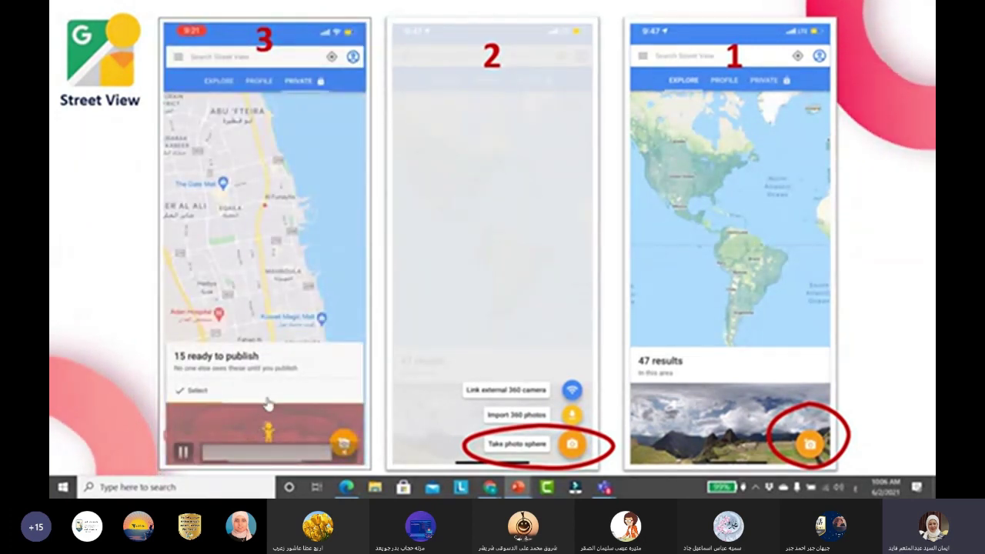
Pause the Street View demo video on the slide and advance the slideshow to the خطوات العمل slide.
click(279, 419)
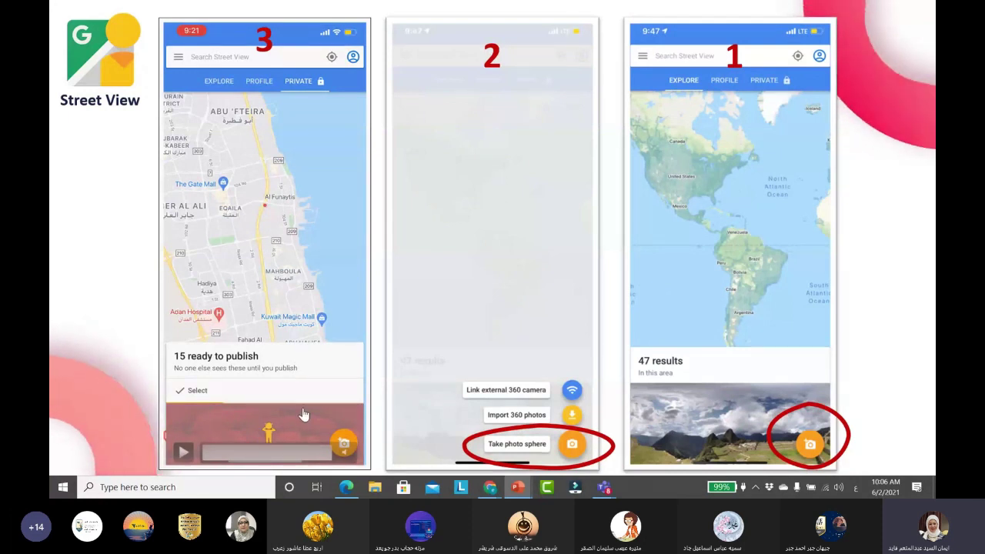
click(888, 349)
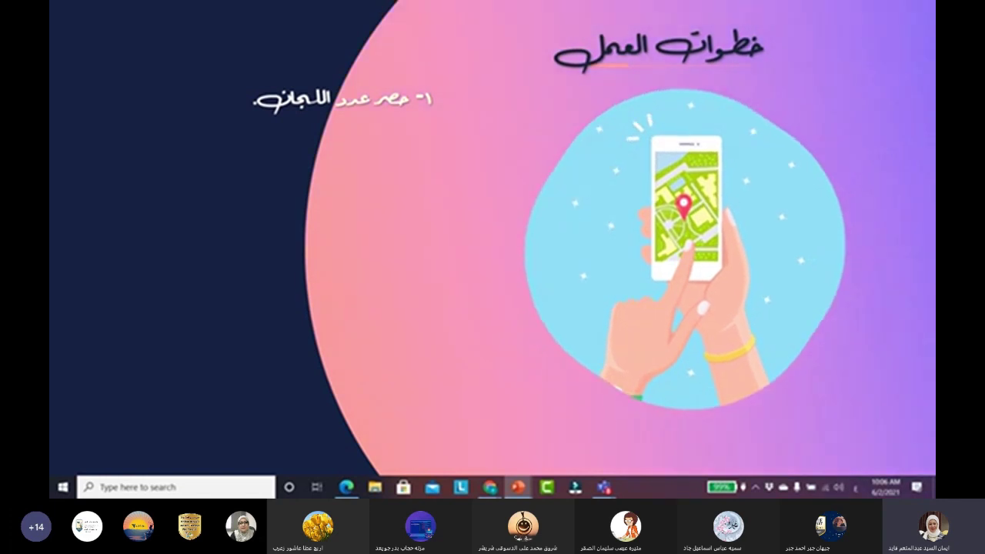
Switch to the browser window showing the amah school ThingLink content page.
mouse_move(490, 487)
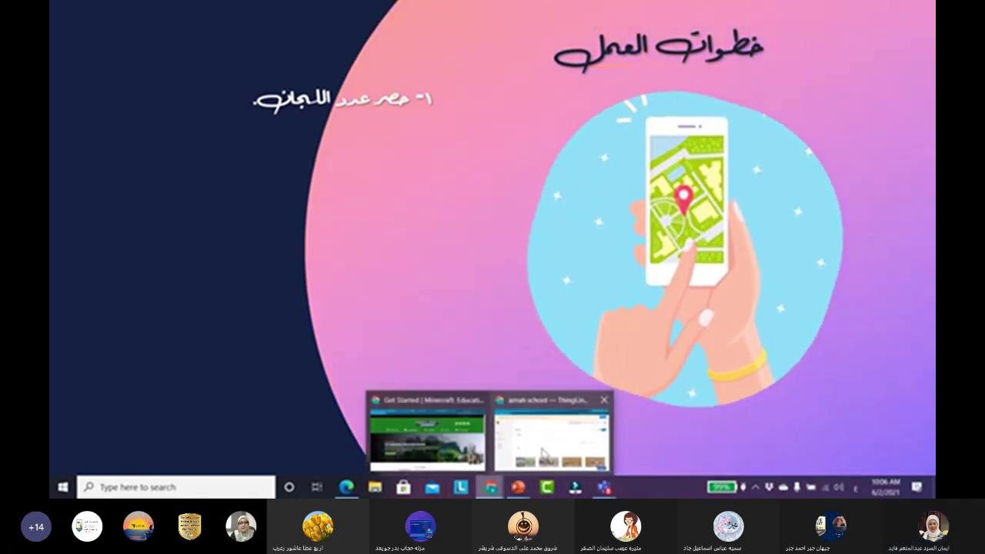
click(544, 452)
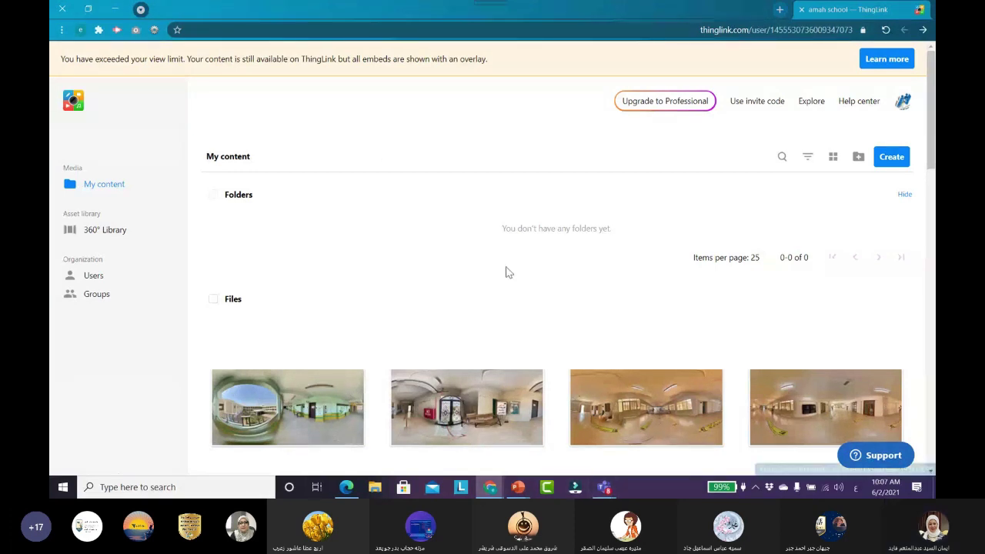
Switch back to the PowerPoint presentation and restart the slideshow from the خطوات العمل slide.
mouse_move(518, 487)
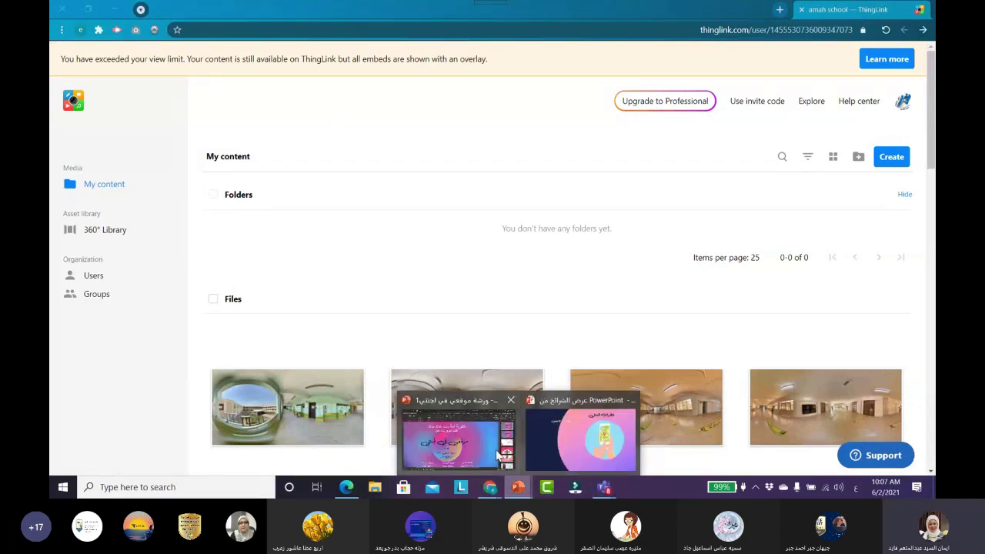
mouse_move(497, 455)
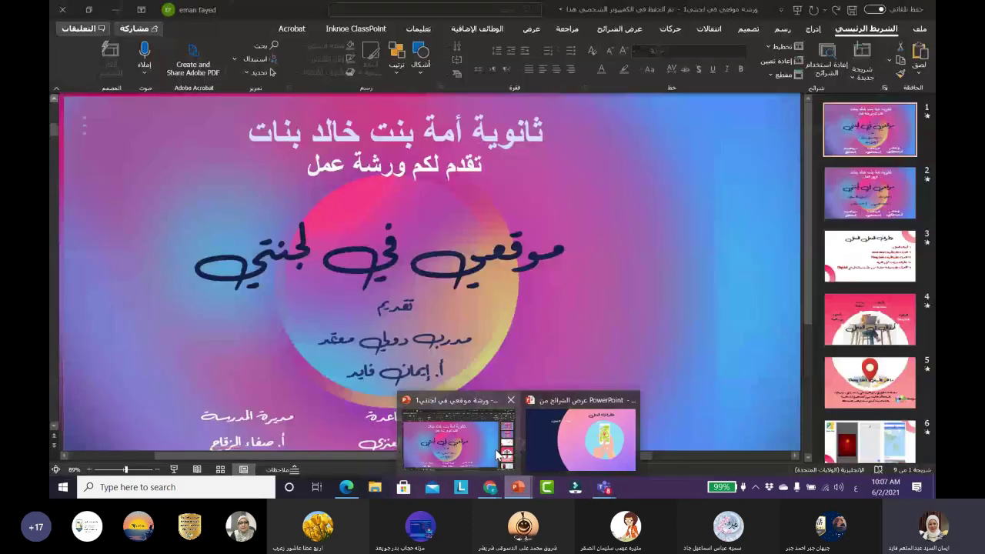
click(497, 455)
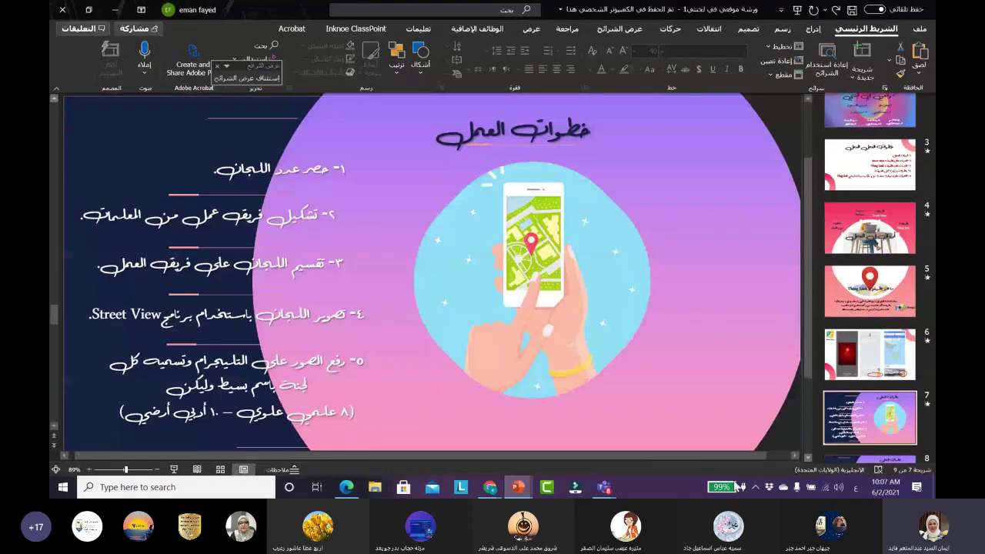
key(shift+F5)
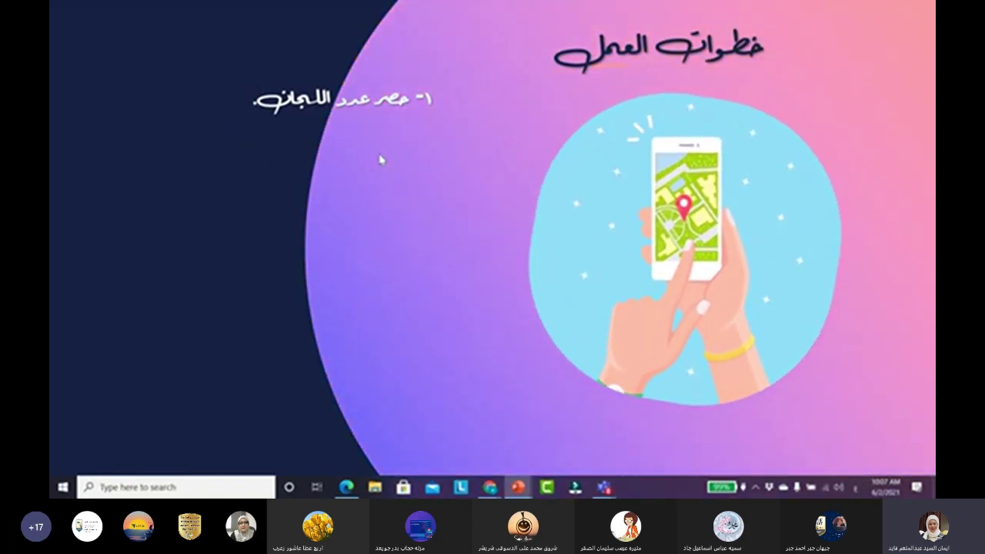
Reveal points 2 to 5 on the خطوات العمل slide one after another.
click(423, 173)
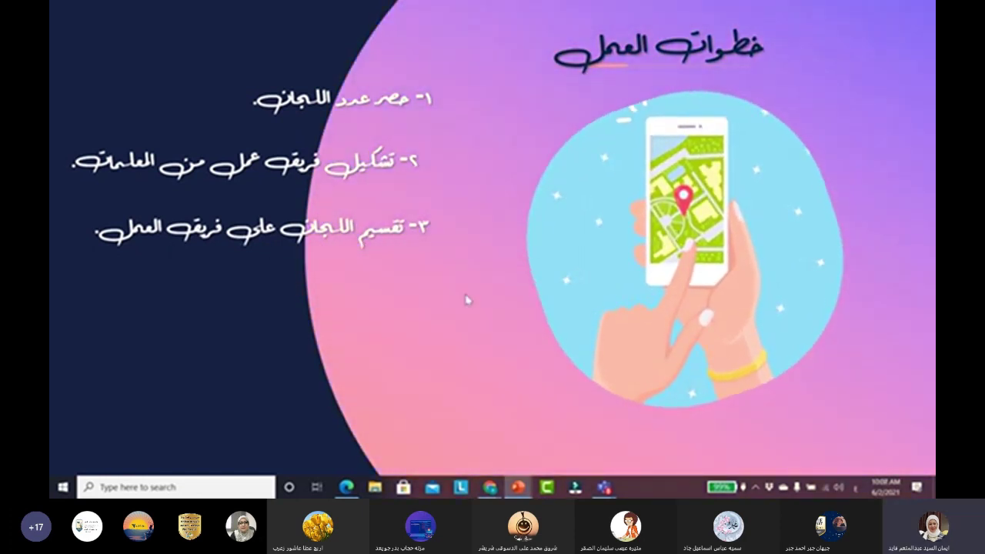
click(460, 300)
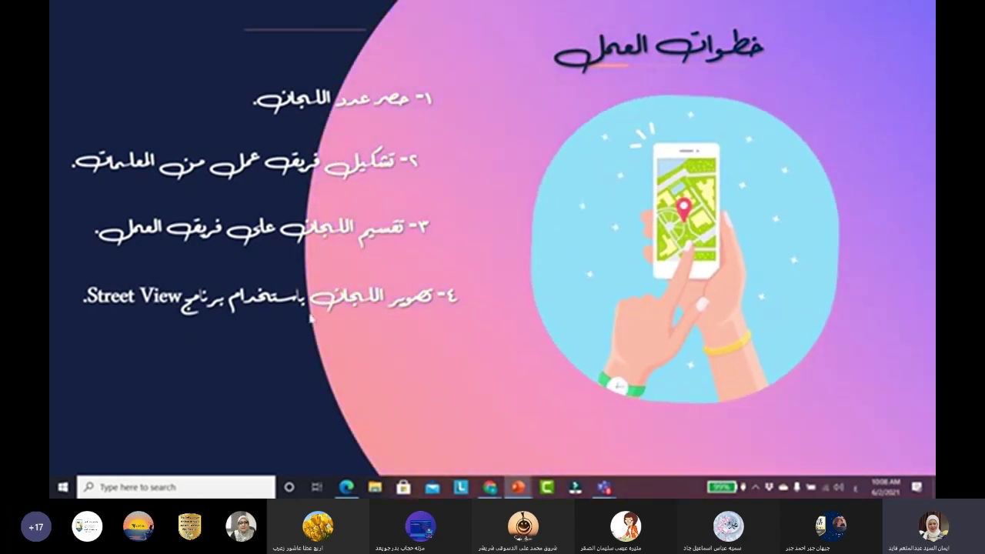
click(456, 348)
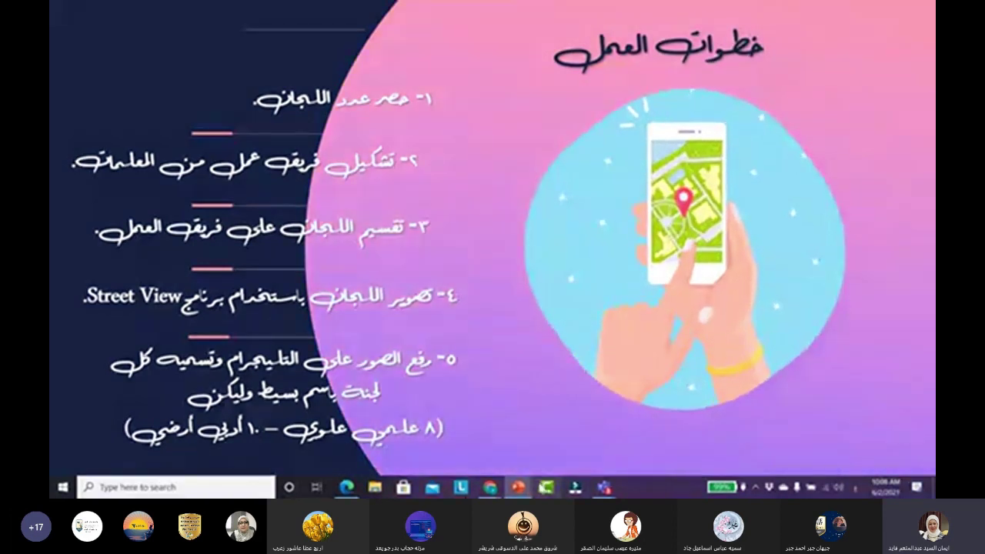
Switch to the ThingLink content page and examine how the uploaded 360° committee photos are named.
mouse_move(490, 488)
click(550, 439)
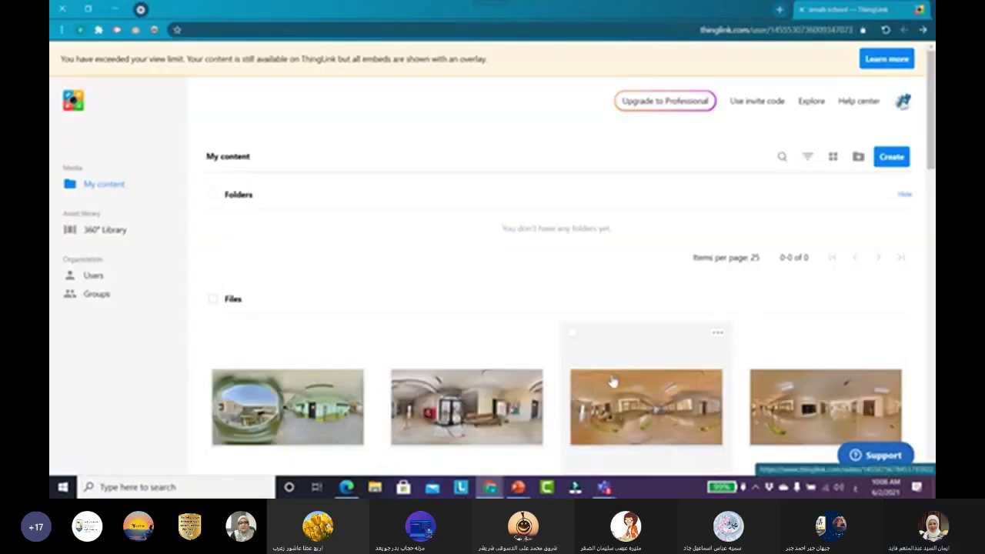
scroll(528, 424, down, 3)
scroll(499, 428, down, 3)
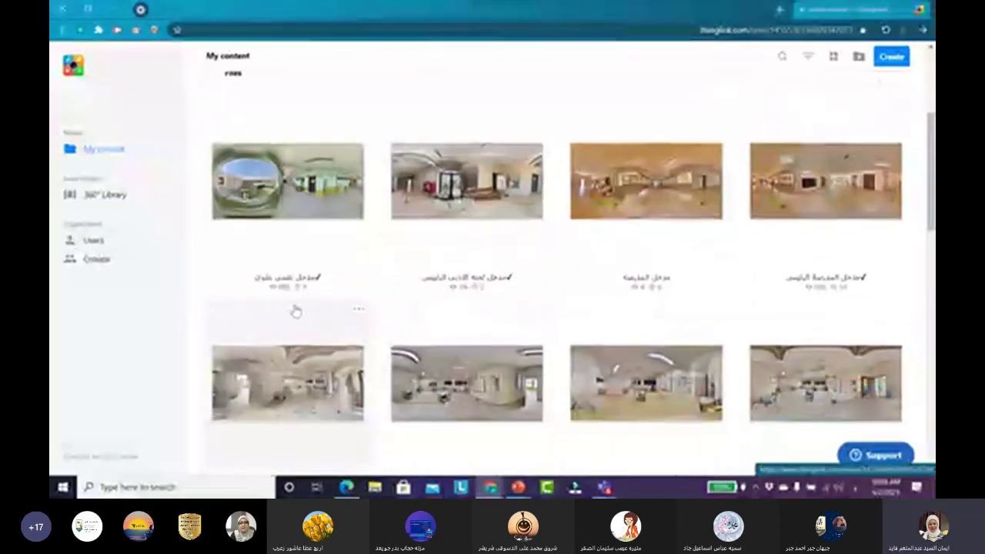
scroll(296, 311, down, 3)
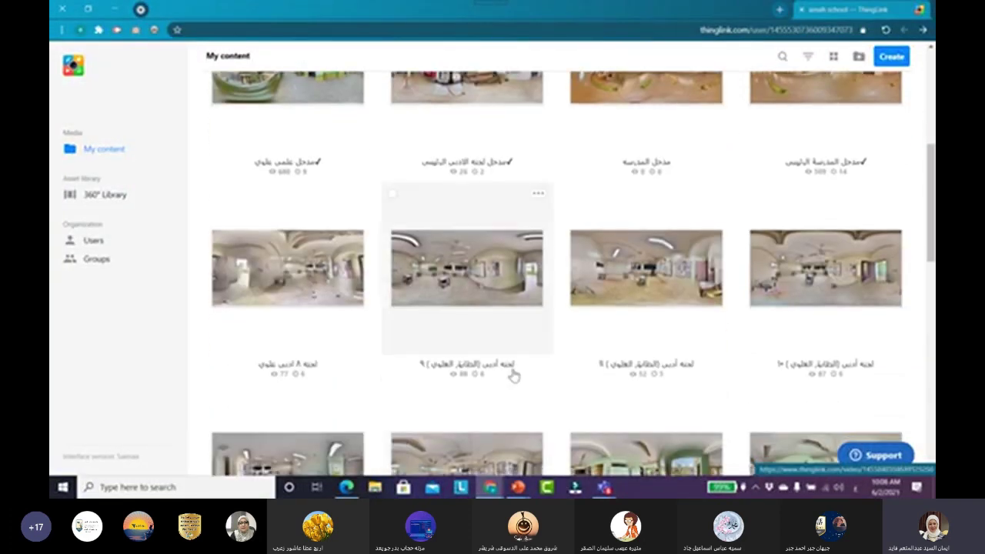
scroll(834, 393, down, 1)
scroll(833, 394, down, 4)
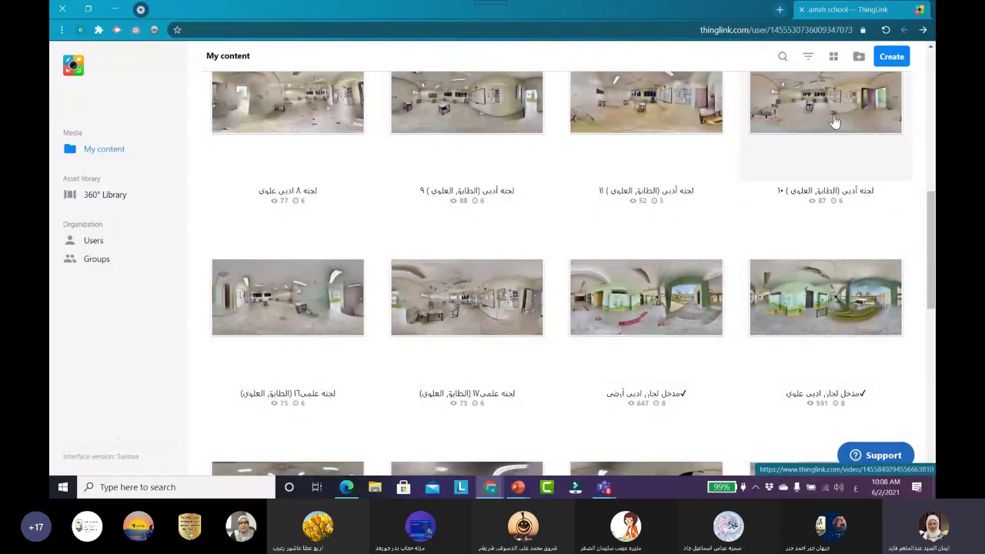
scroll(834, 121, up, 3)
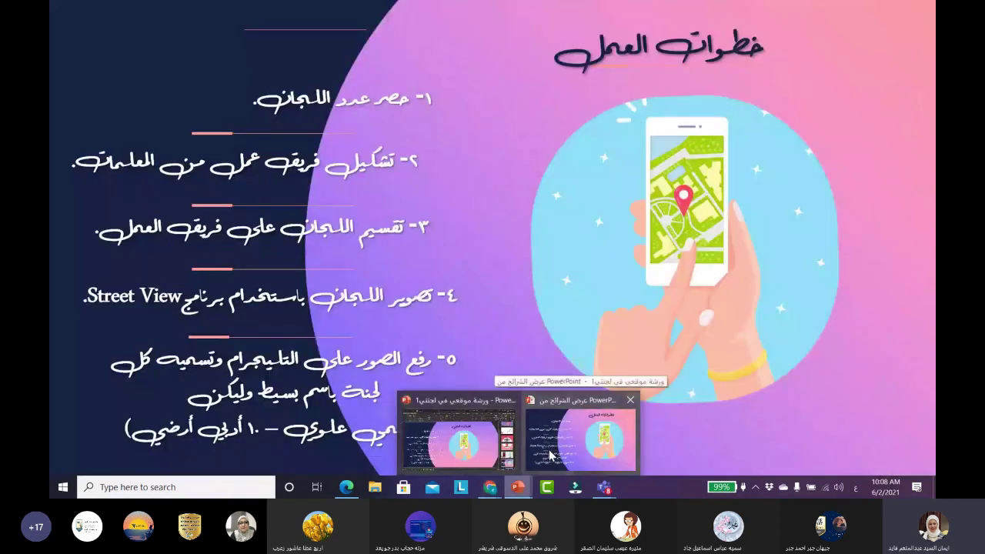
Return to the PowerPoint slideshow and advance to the slide with point 6 about entering ThingLink with one shared account.
click(583, 415)
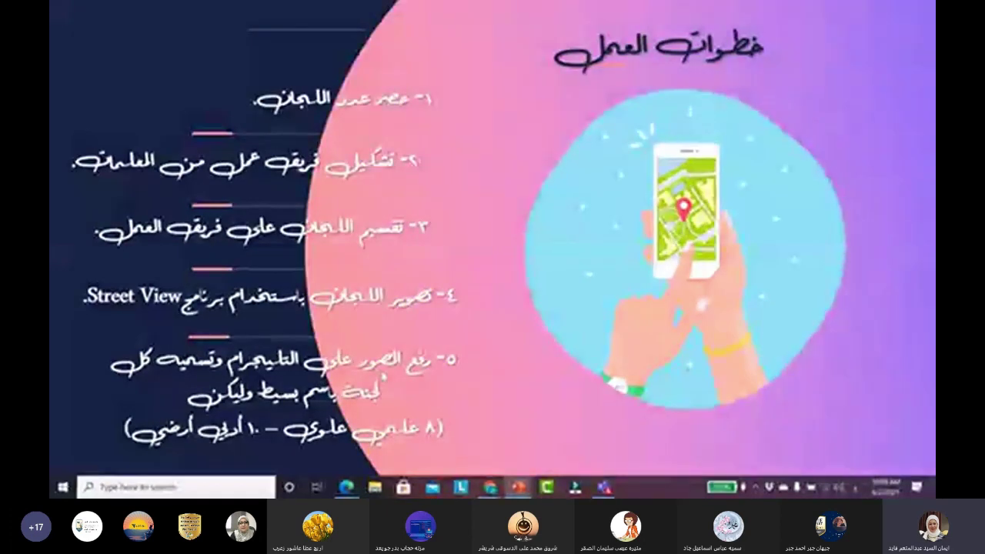
click(478, 289)
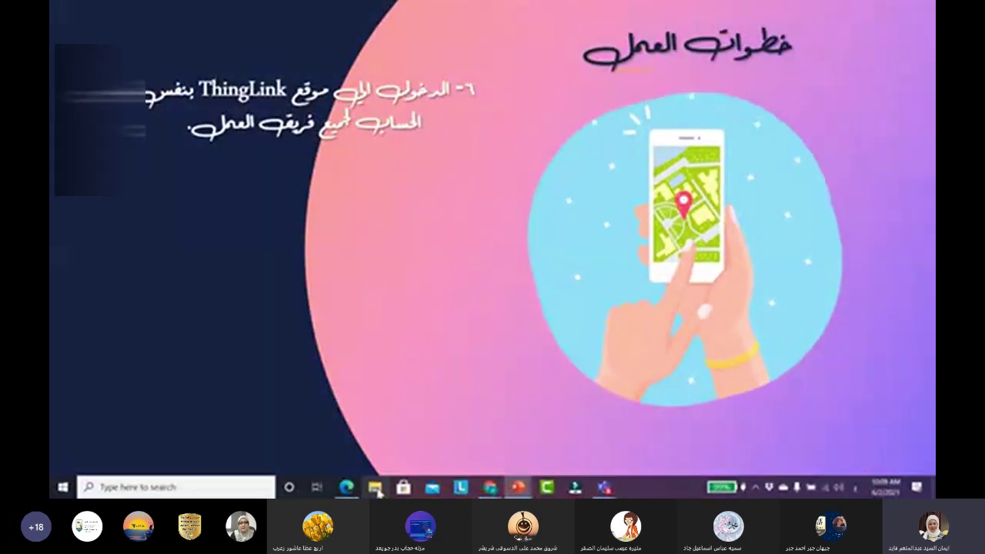
Switch to File Explorer's مخطط روابط اللجان folder and examine the named panoramas, selecting the لجنه3 أدبي and لجنه7 أدبي images.
click(375, 487)
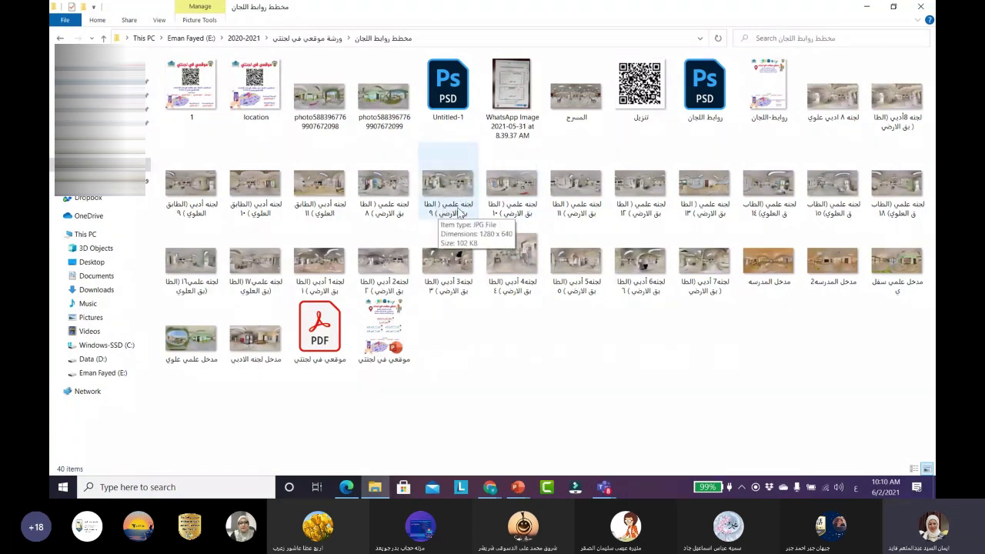
click(452, 280)
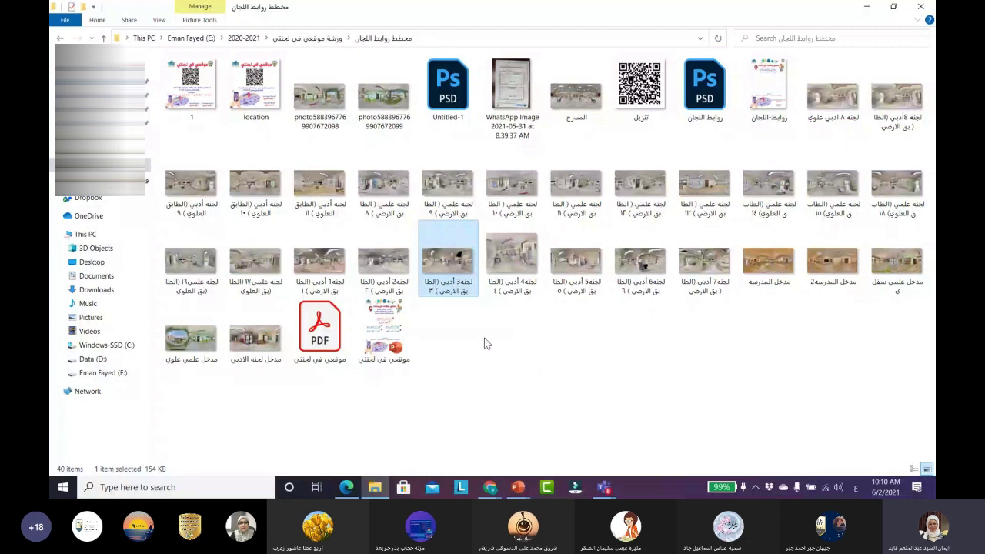
click(704, 261)
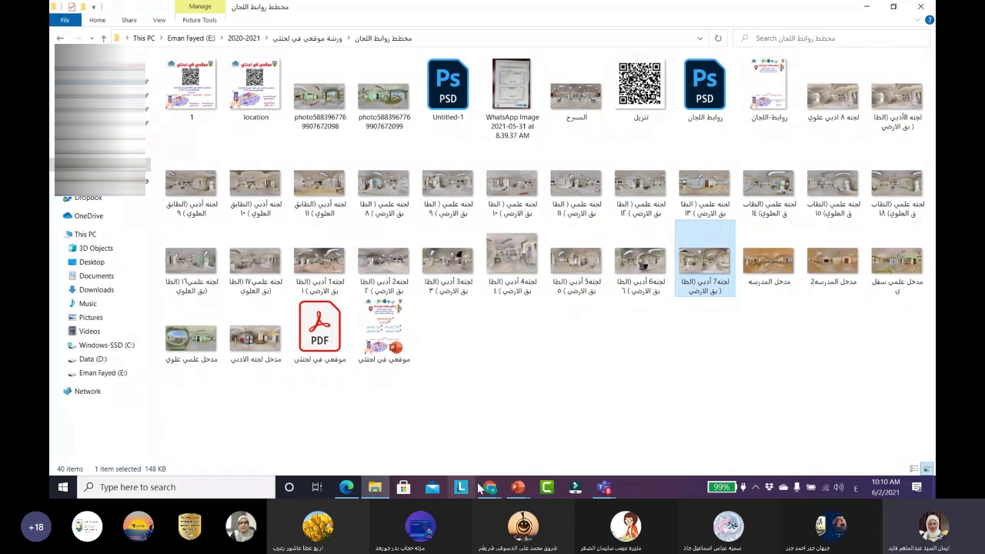
Switch back to the amah school ThingLink window and go to the beginning of the My content page.
mouse_move(485, 488)
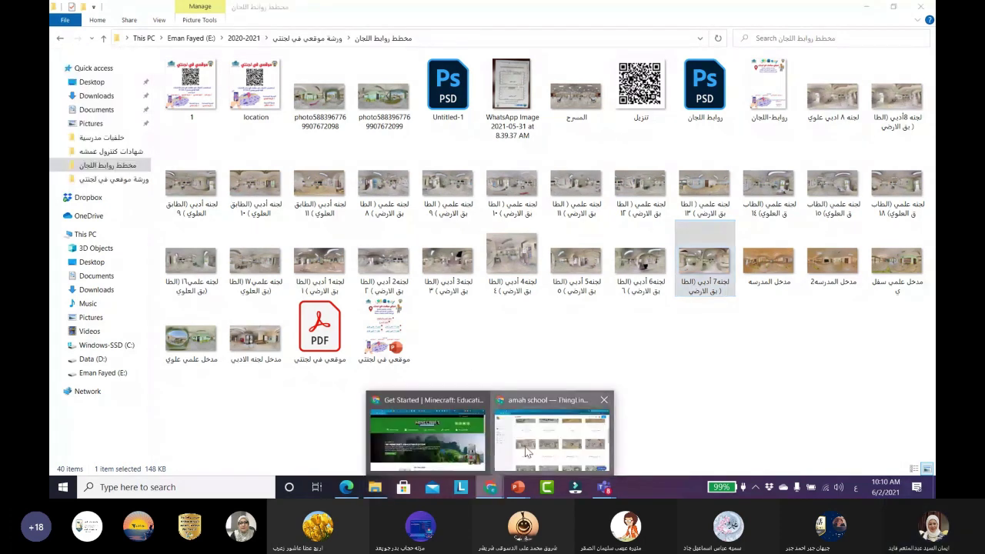
click(550, 427)
scroll(570, 225, up, 3)
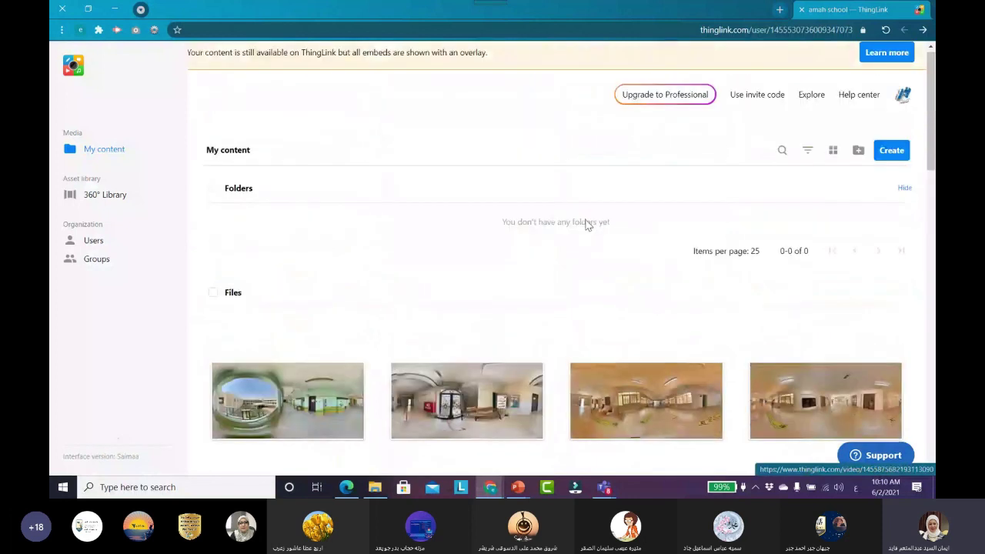
scroll(608, 217, up, 1)
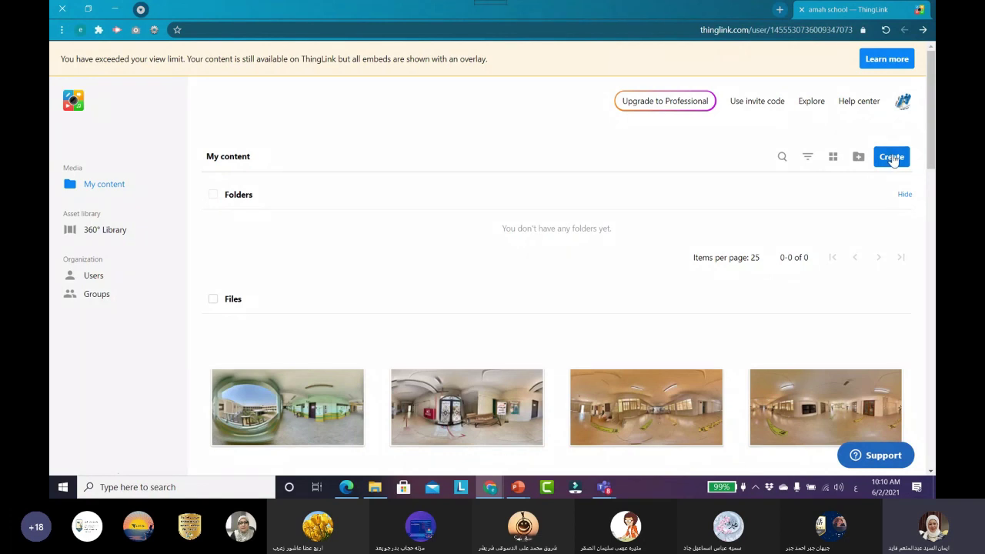
Search Windows for "mou" and open the mouse settings with the additional Mouse Properties.
click(117, 492)
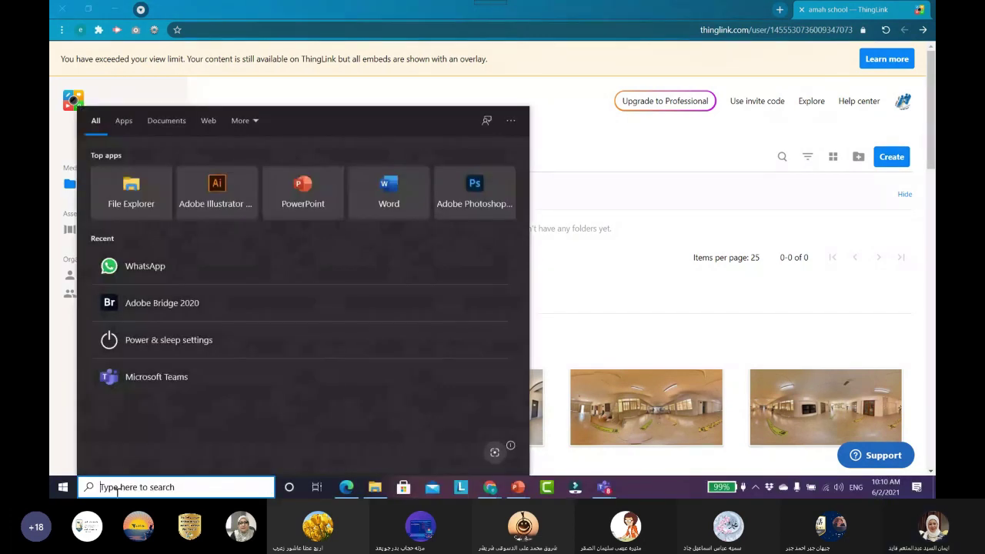
text(m)
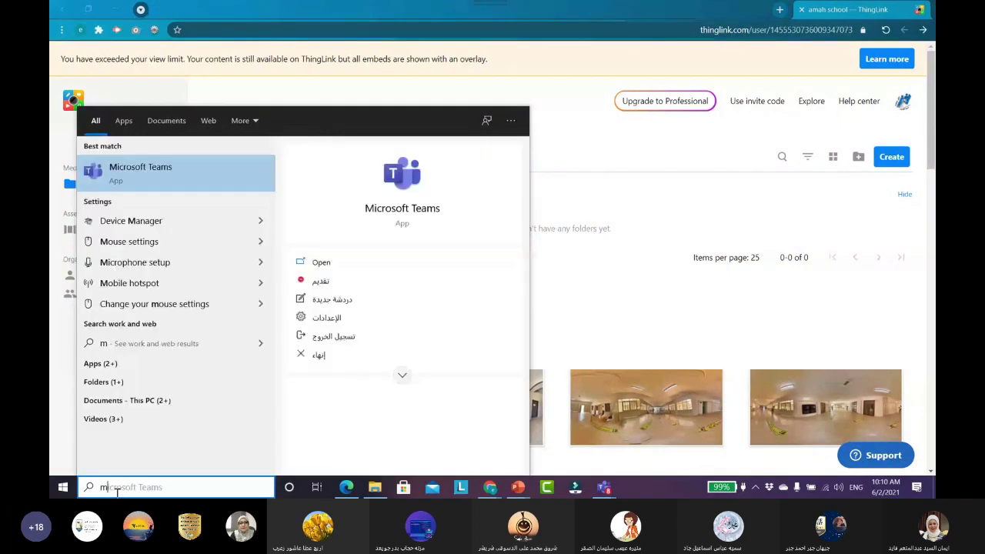
text(ou)
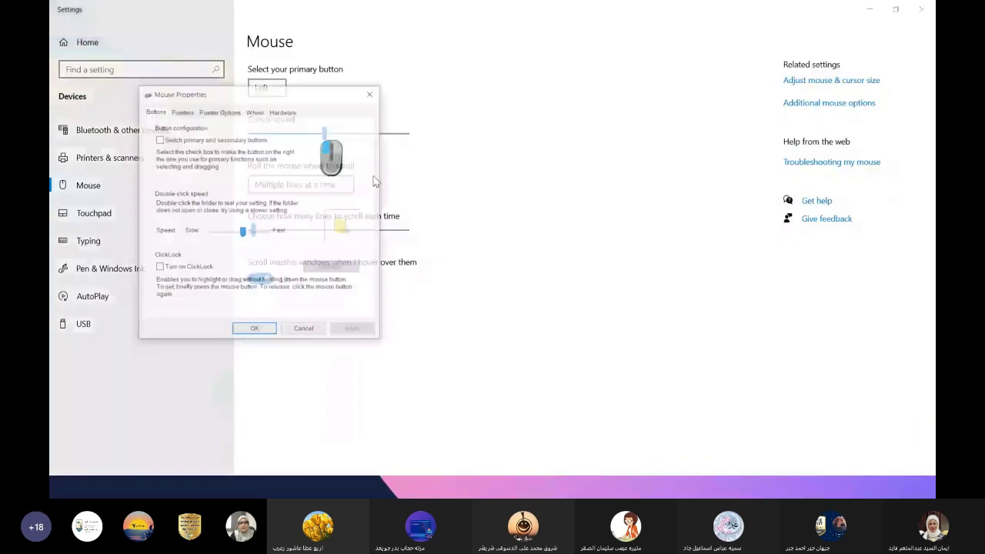
Apply the "red" mouse pointer scheme and close the mouse settings.
click(182, 110)
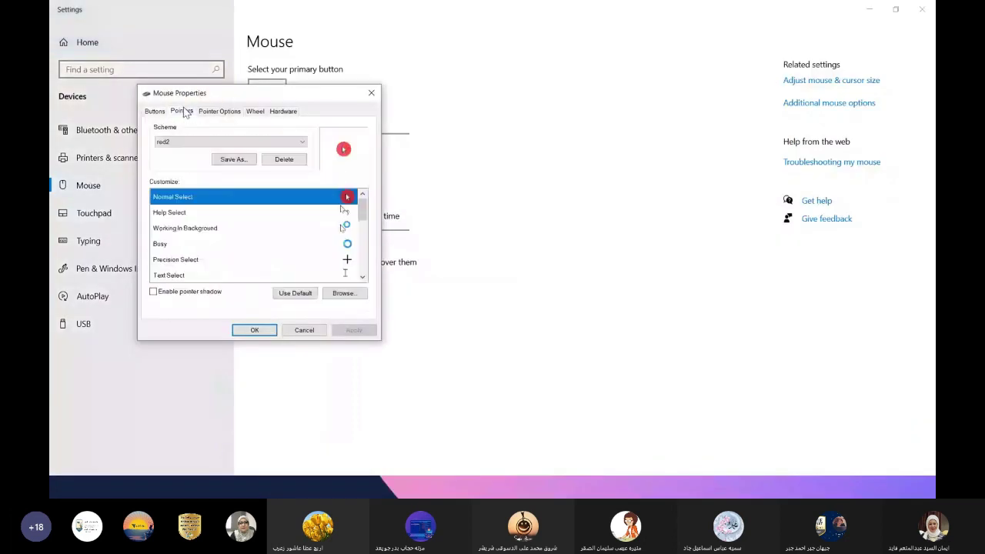
click(259, 143)
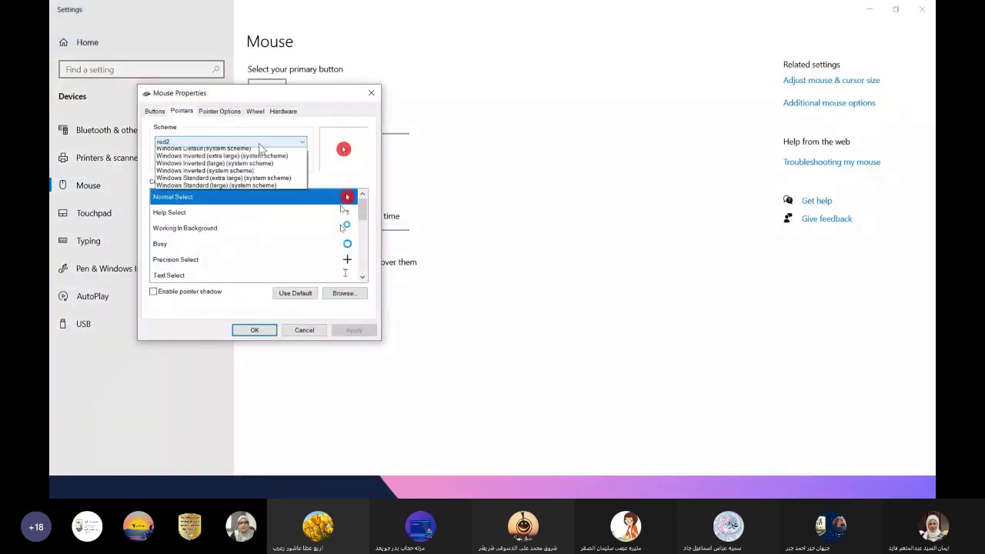
click(261, 233)
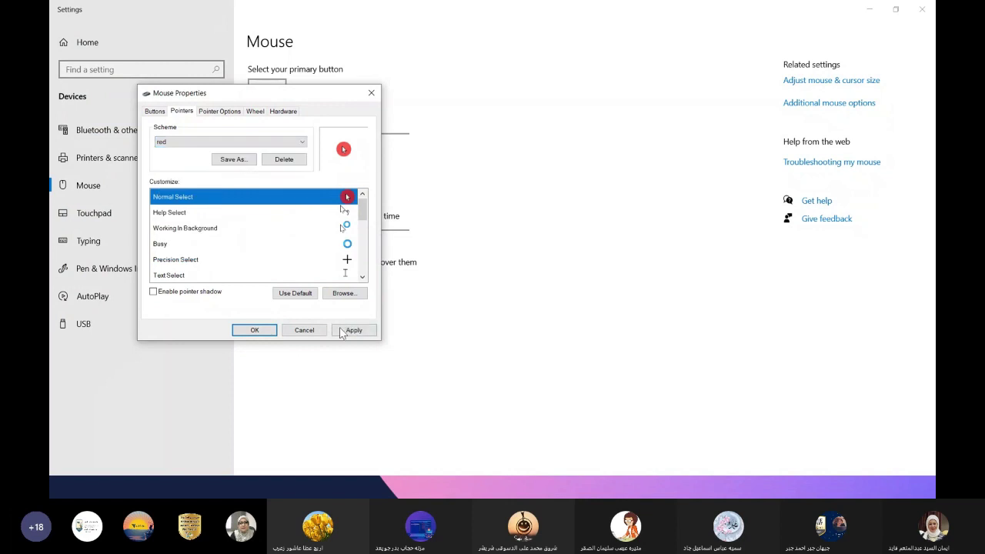
click(352, 330)
click(260, 334)
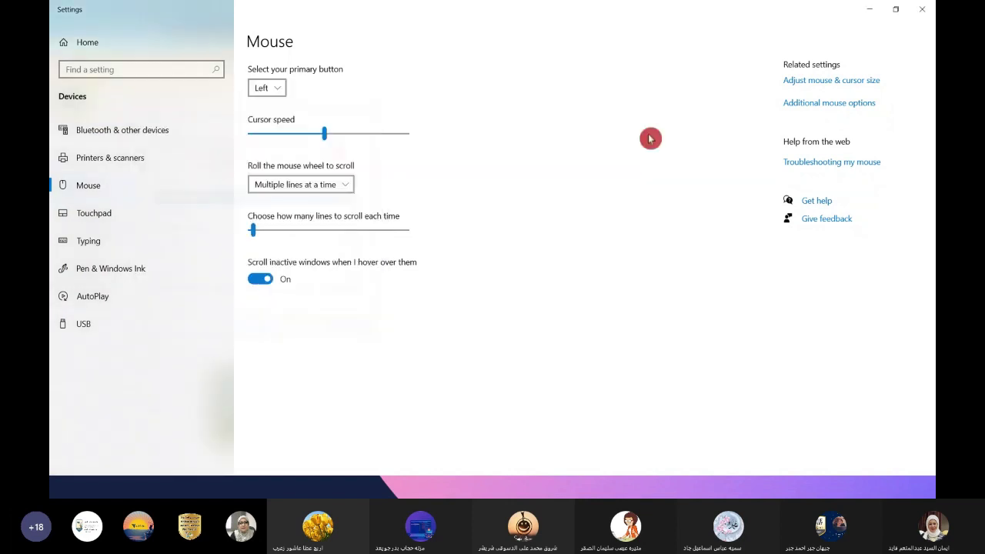
click(925, 11)
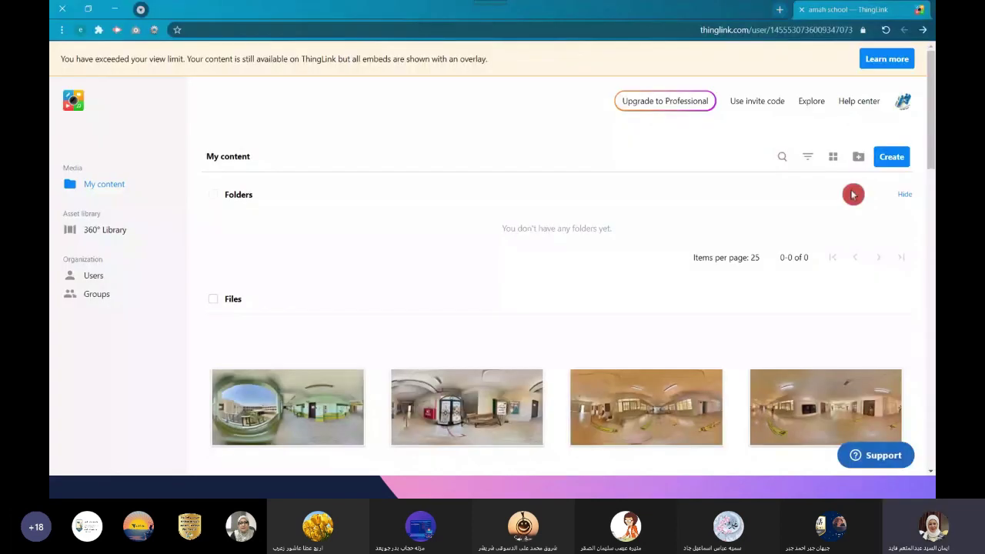
Start new ThingLink content of the type "360° image or virtual tour" and proceed to the file upload.
click(892, 165)
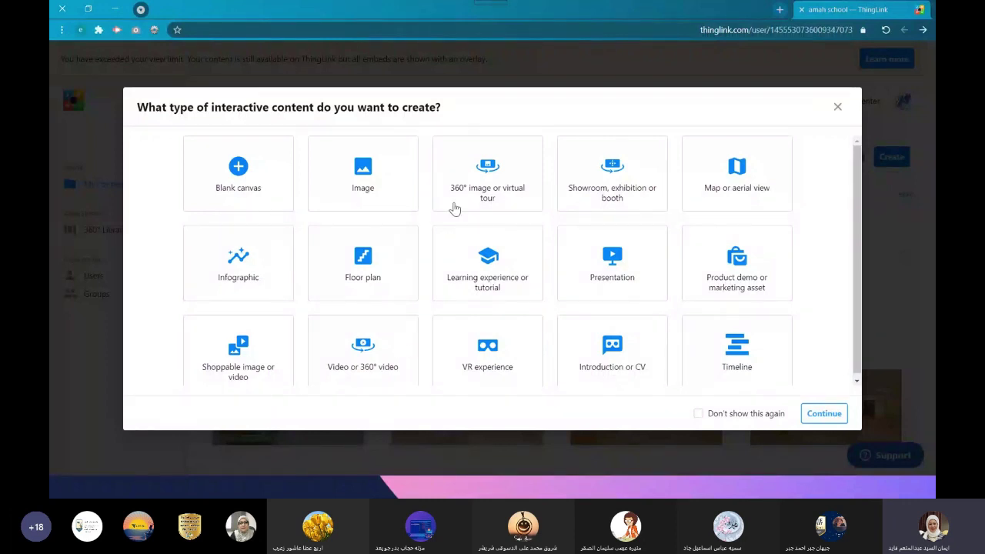
click(551, 179)
click(504, 189)
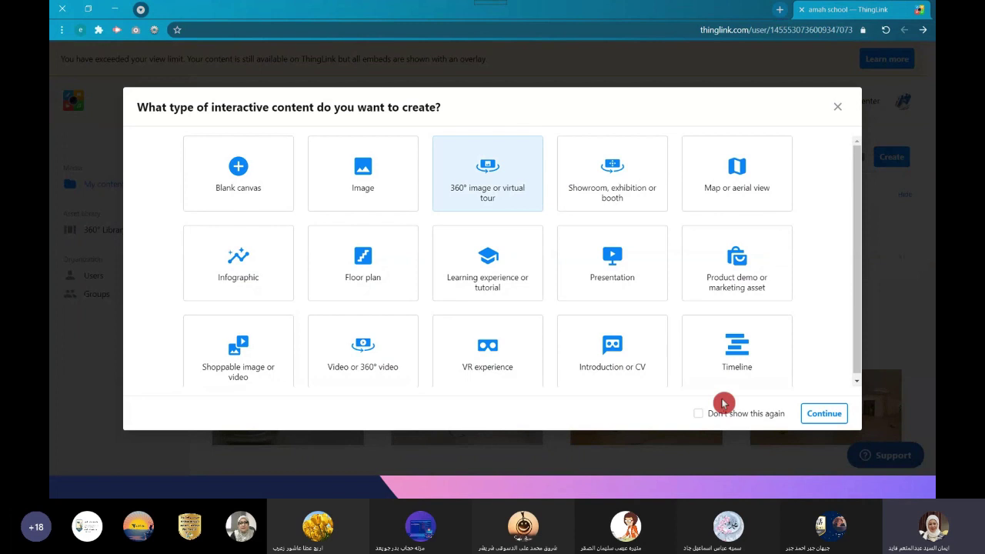
click(823, 415)
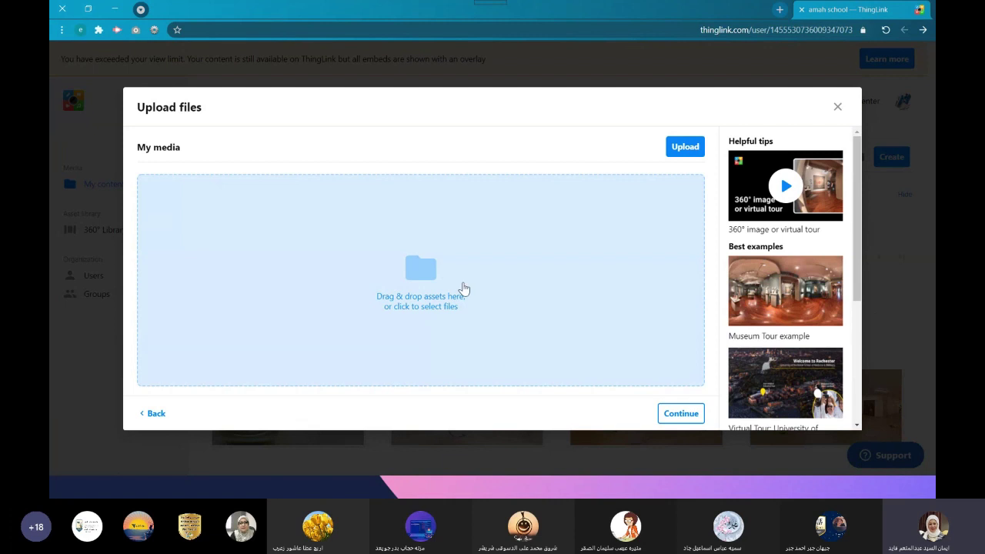
Close the file upload without adding anything and minimize the amah school ThingLink window.
click(828, 115)
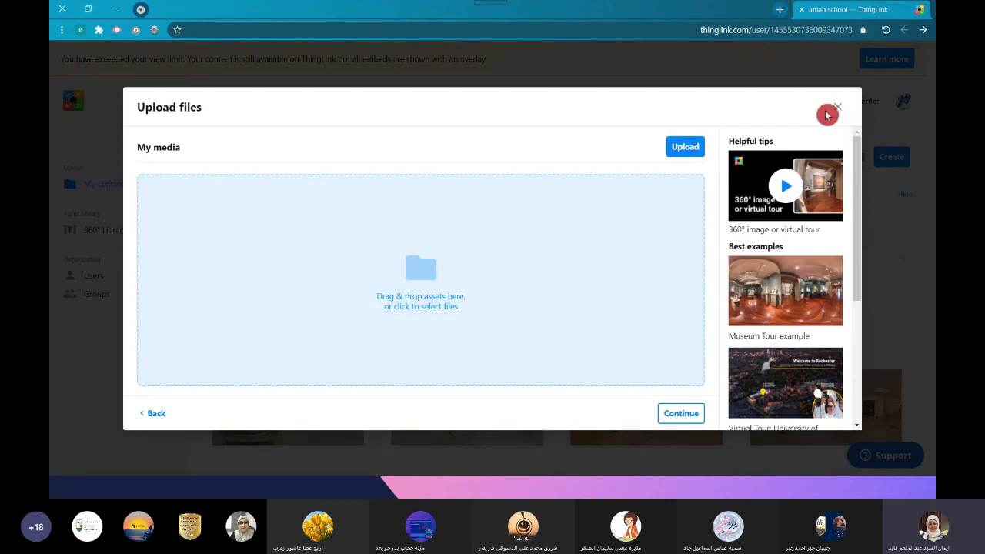
click(836, 107)
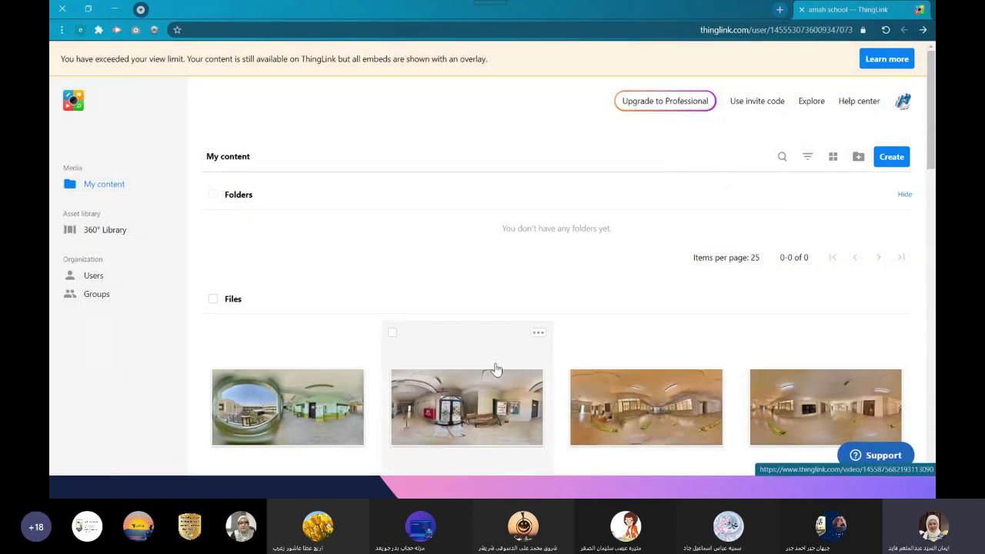
click(112, 10)
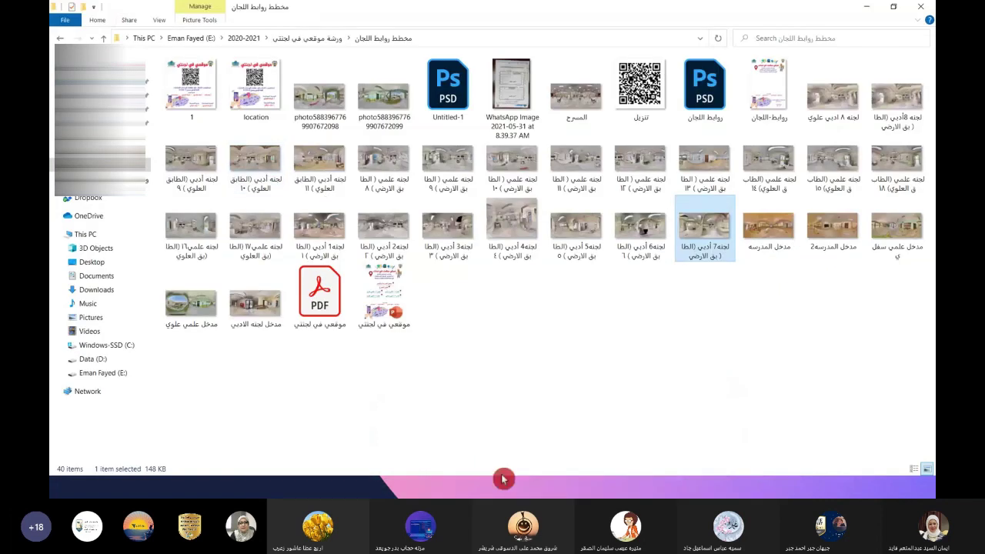
Minimize the committee image folder, leave the slide show and switch to the Microsoft Edge window with the other ThingLink account.
click(546, 347)
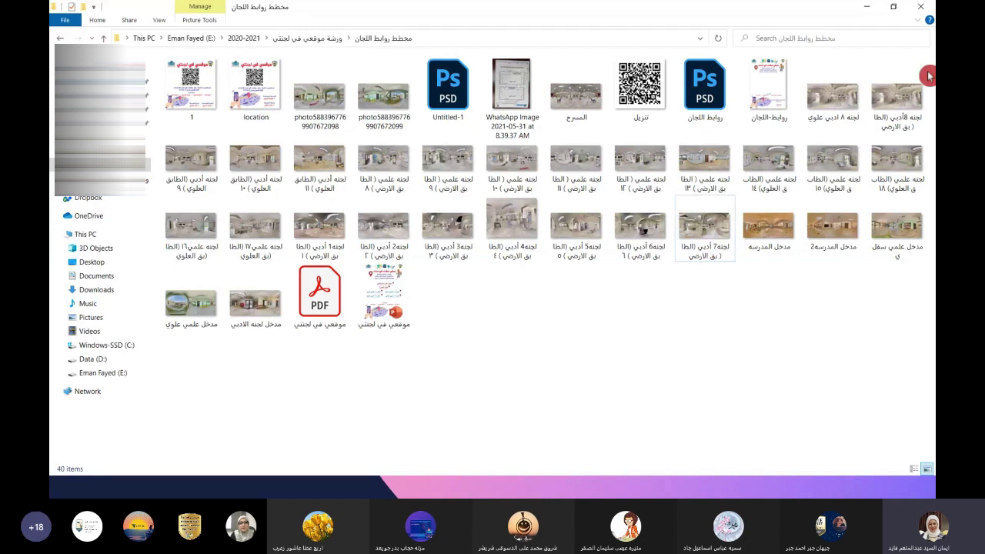
click(867, 8)
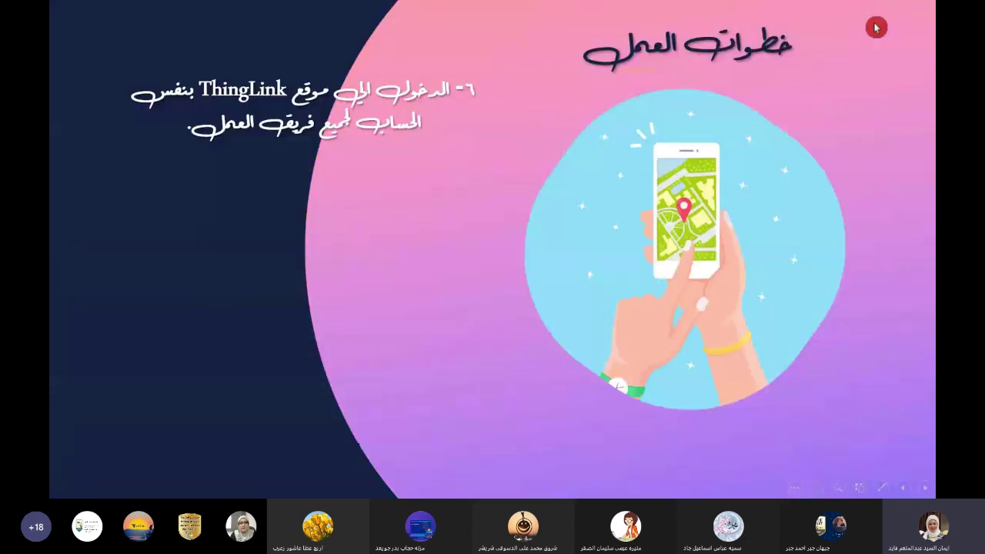
key(Escape)
click(346, 487)
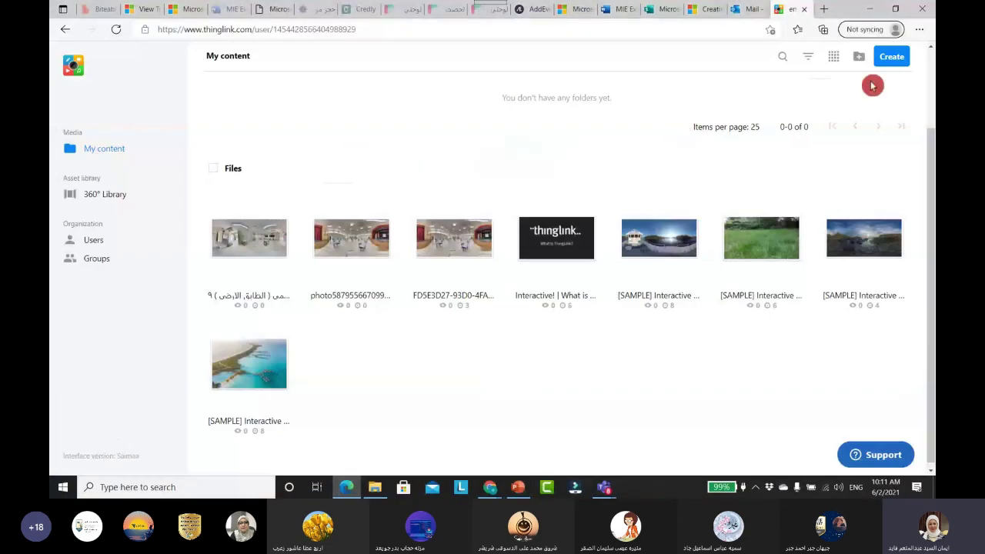
Start new ThingLink content of the type "360° image or virtual tour", proceed to the file upload and bring up the committee image folder.
click(891, 56)
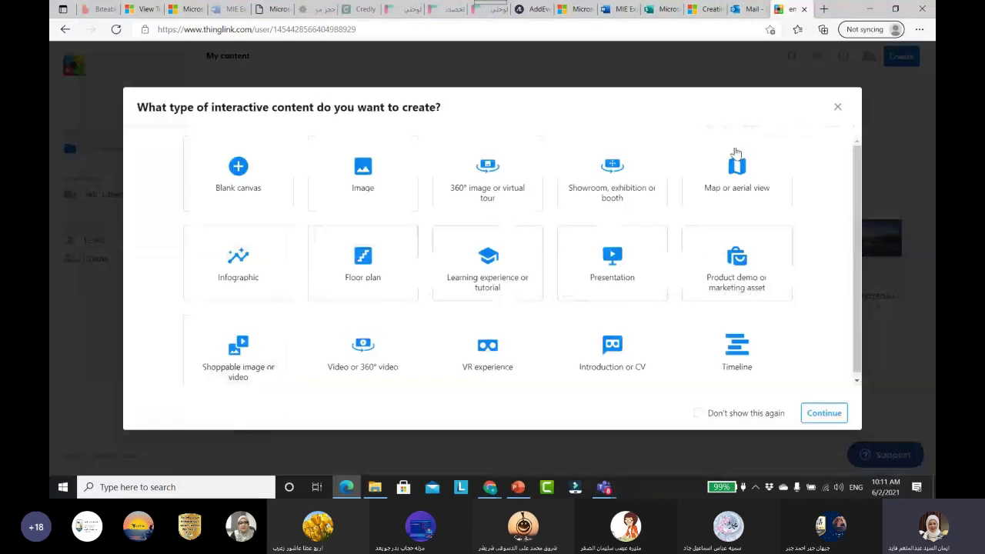
click(823, 415)
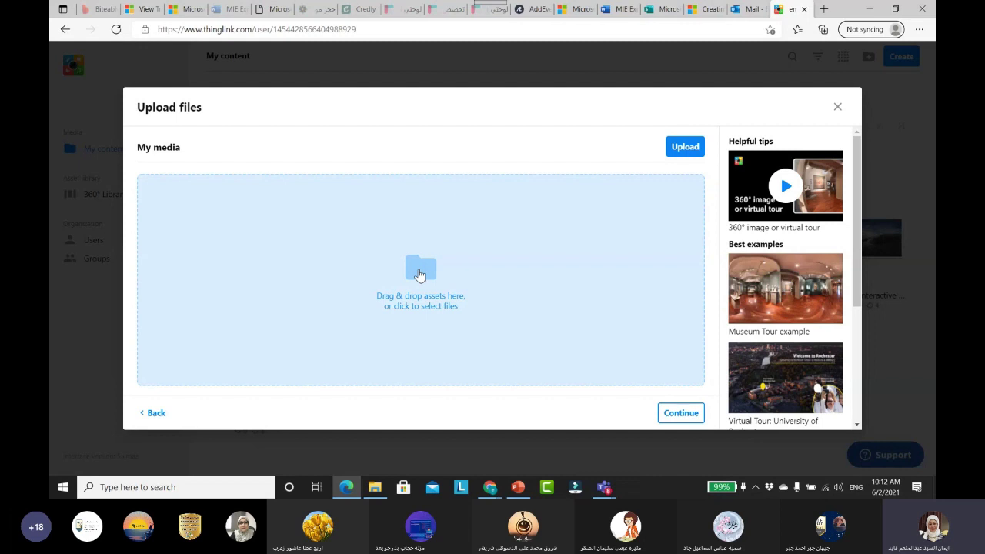
click(377, 488)
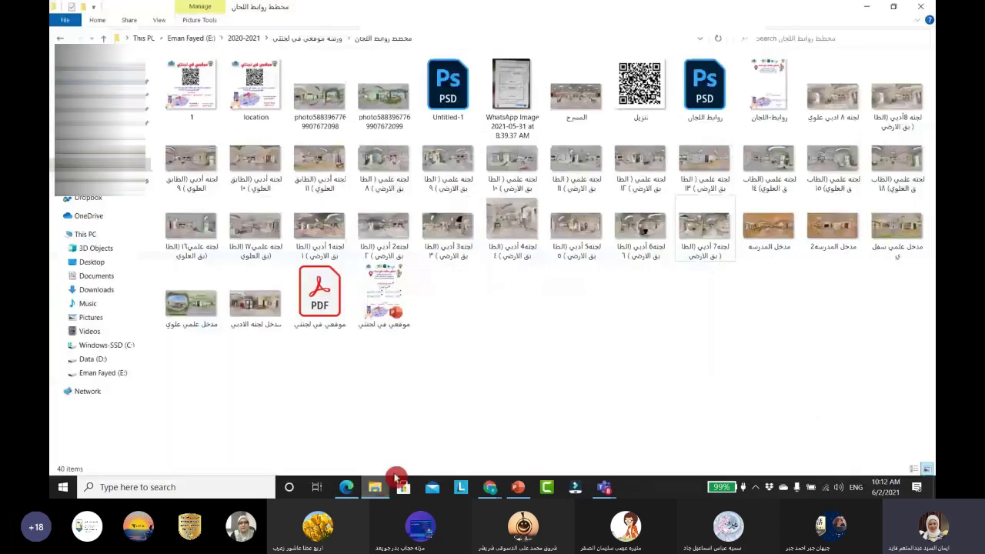
Upload the ground-floor science committee images لجنه علمي ( الطابق الارضي ) ١١, ١٢ and ١٣ and continue to My content.
click(531, 175)
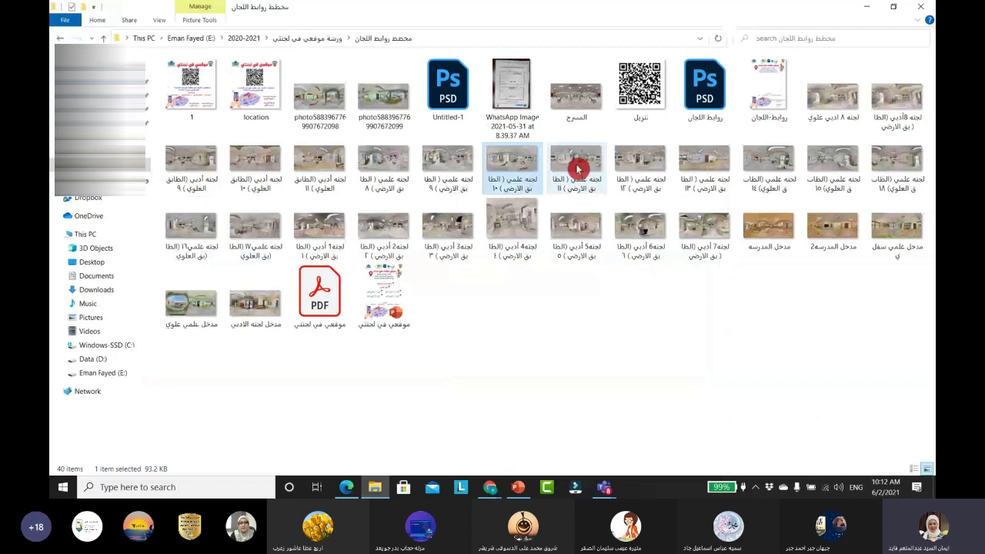
click(577, 168)
ctrl+click(660, 165)
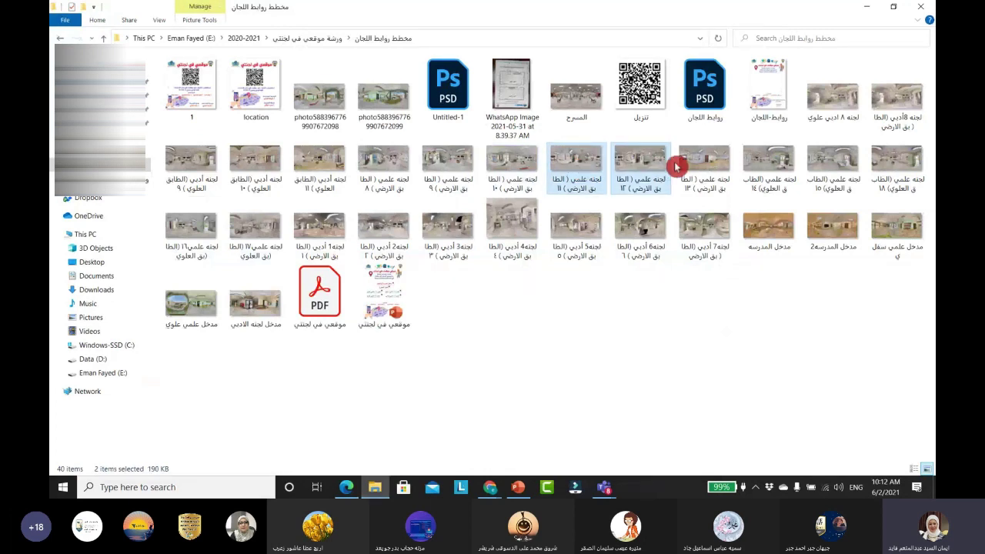
drag(677, 166, 698, 188)
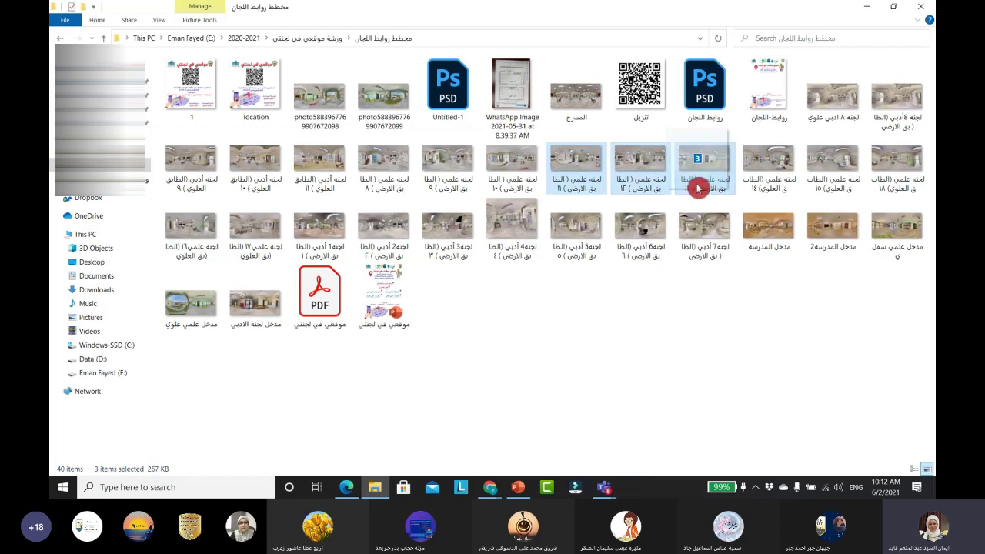
drag(698, 187, 418, 285)
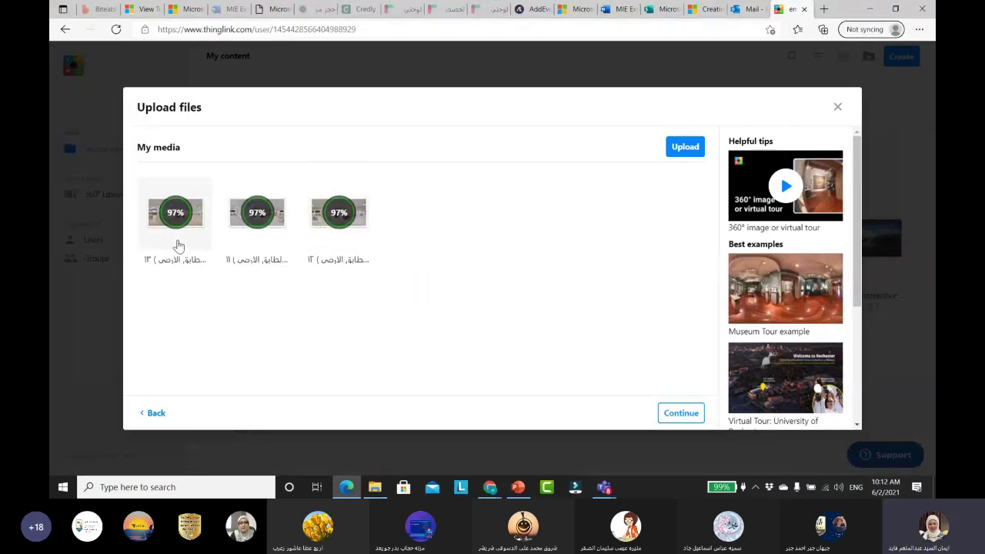
click(385, 298)
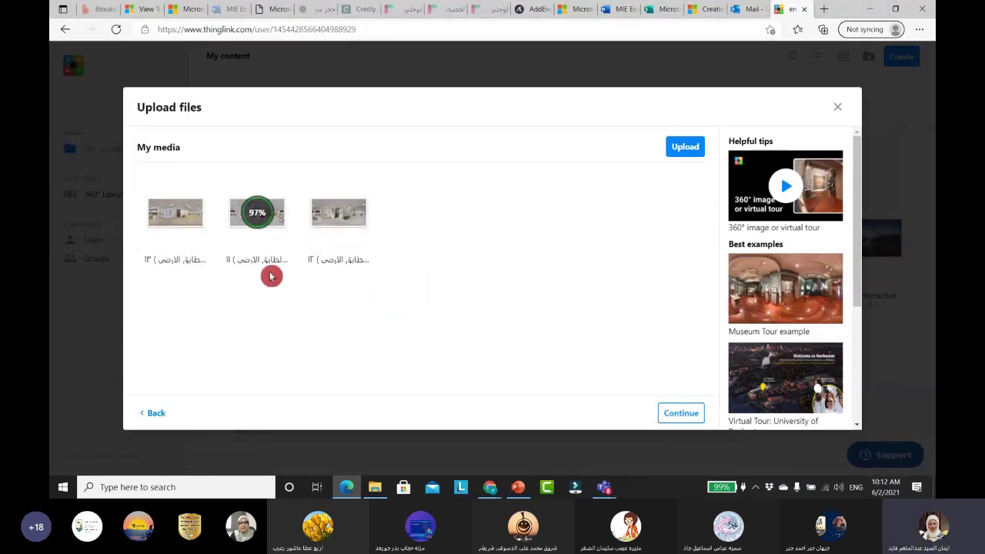
click(690, 417)
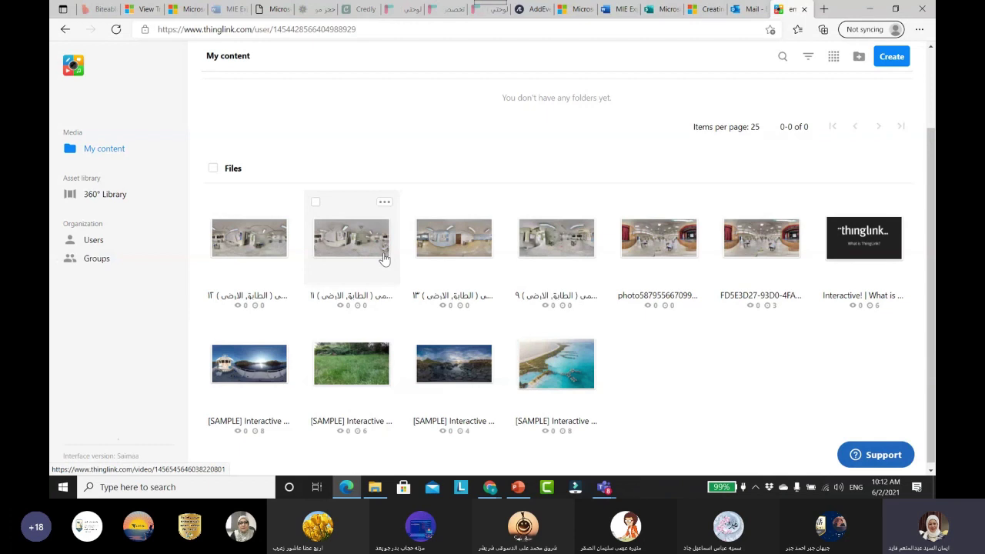
click(543, 158)
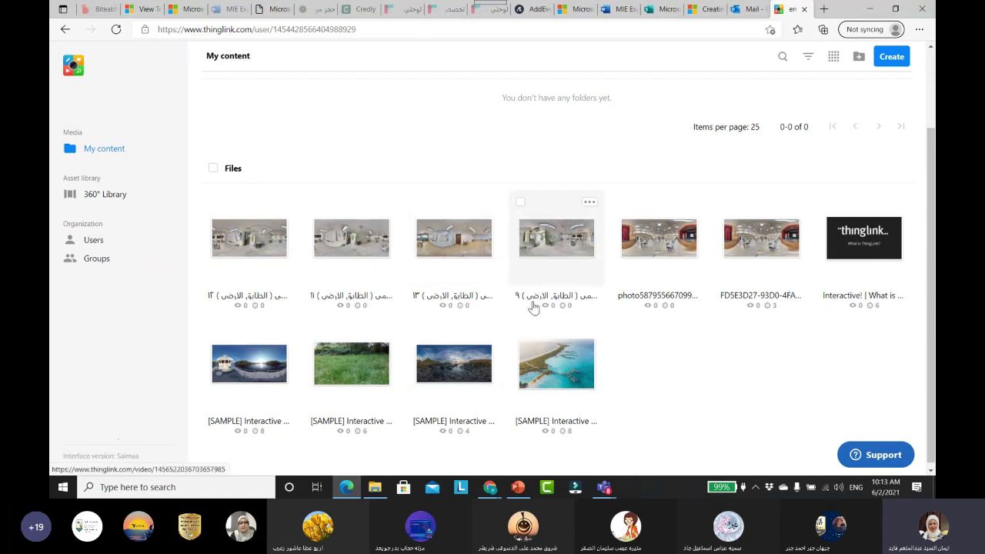
Open the 360° image لجنه علمي ( الطابق الارضي ) ٩ for editing and turn the view to the desks inside the classroom.
click(559, 245)
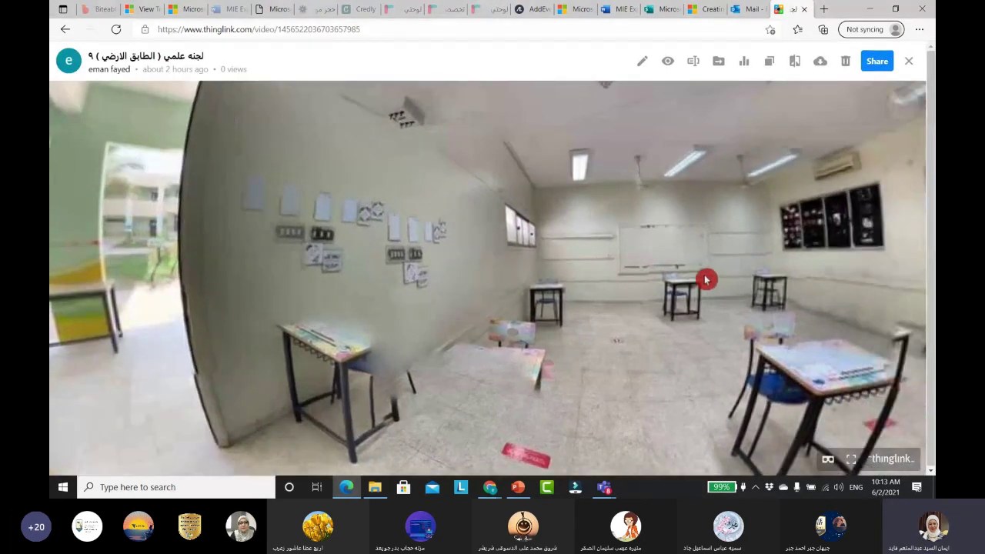
drag(707, 280, 468, 292)
drag(682, 273, 537, 271)
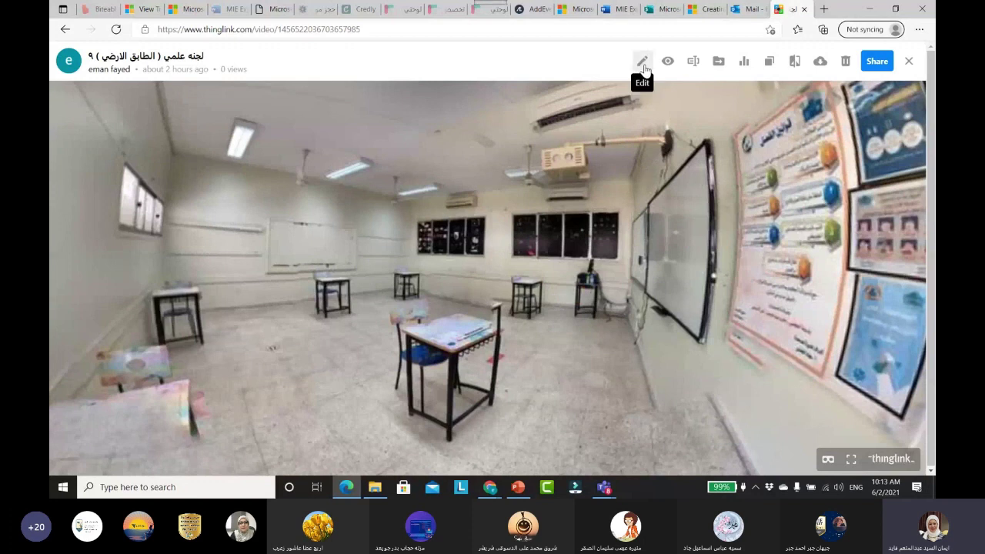
click(644, 70)
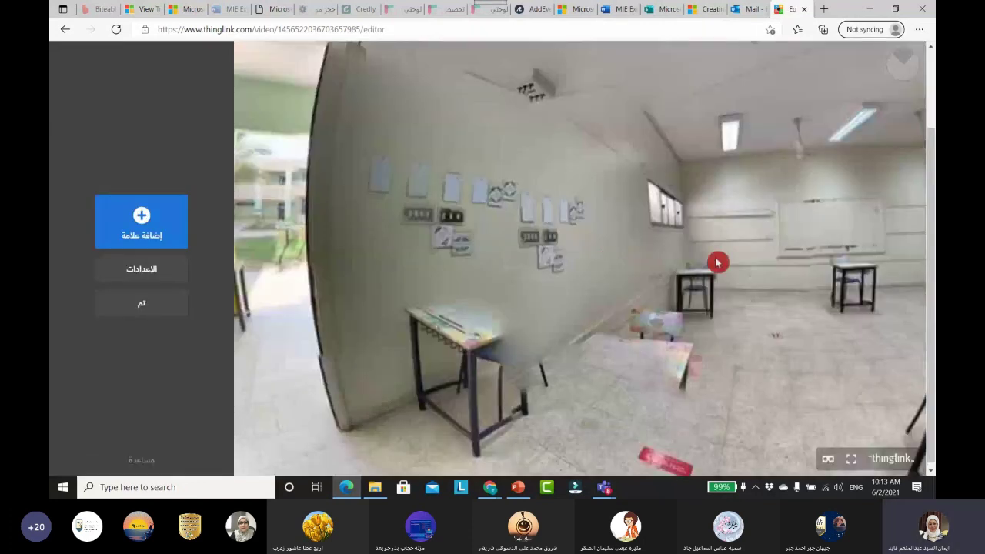
drag(745, 269, 390, 248)
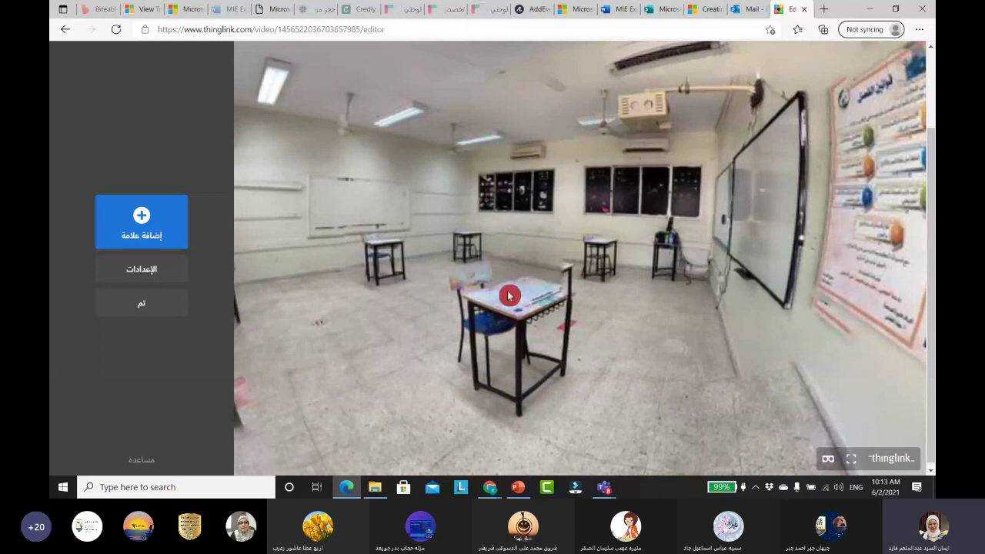
drag(508, 292, 518, 248)
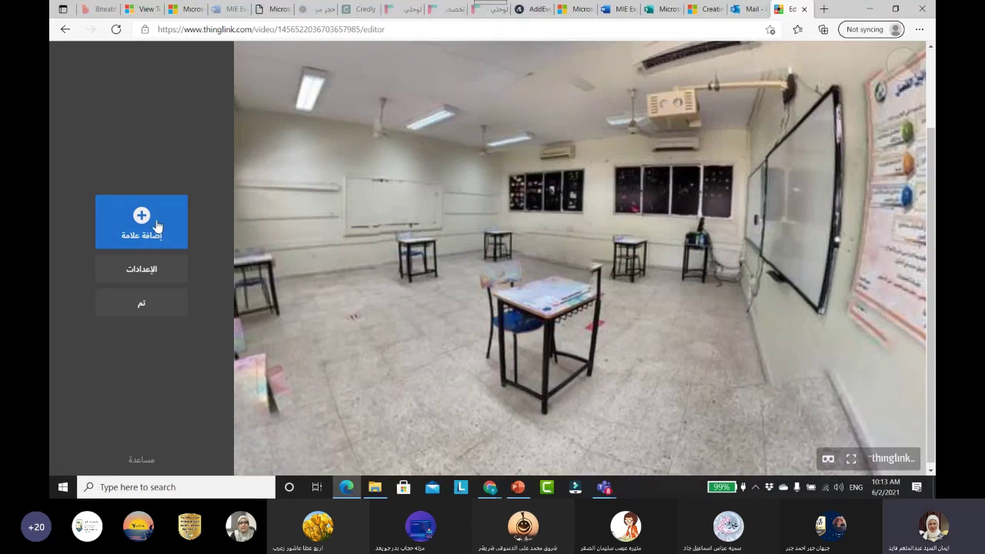
click(157, 226)
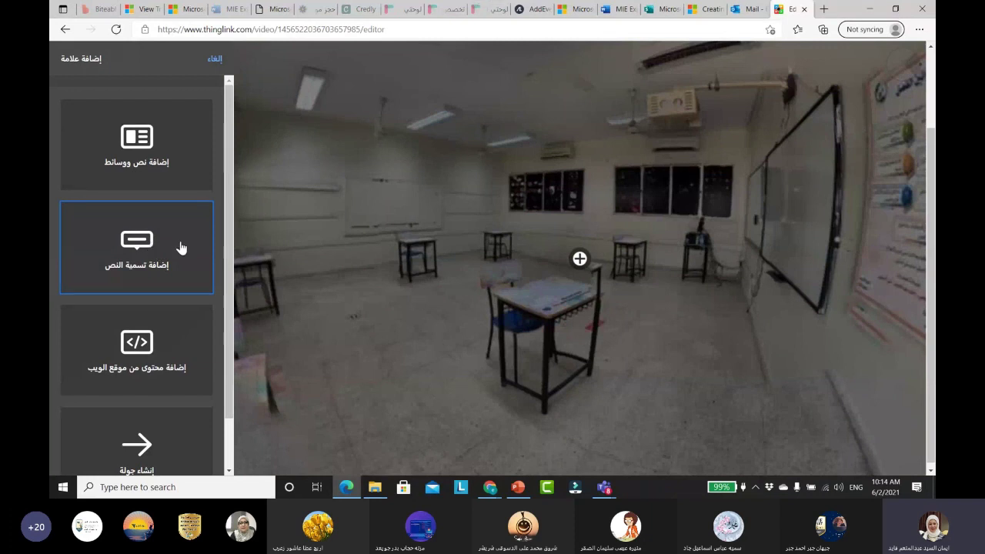
click(181, 247)
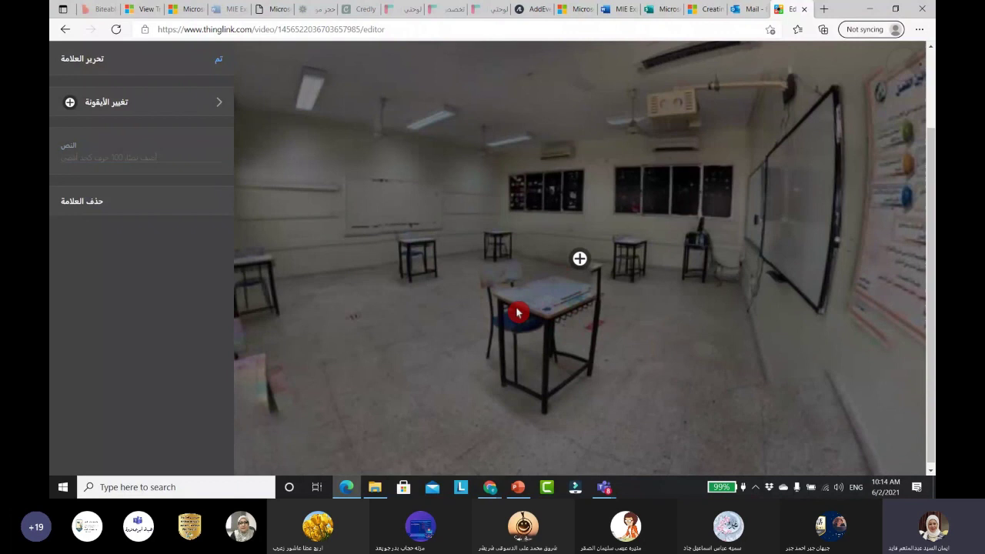
key(Escape)
Add a text label tag to the classroom's 360° image.
click(142, 225)
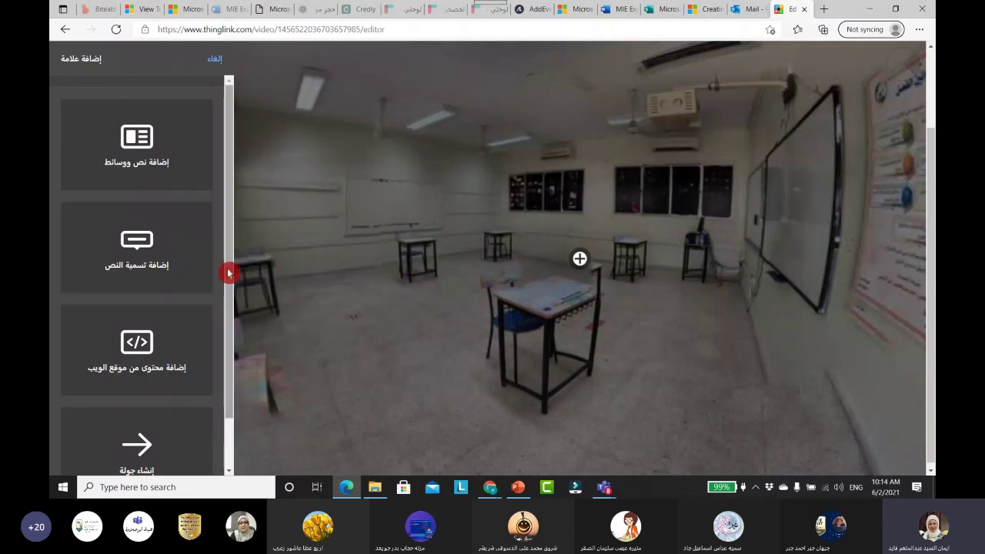
click(175, 263)
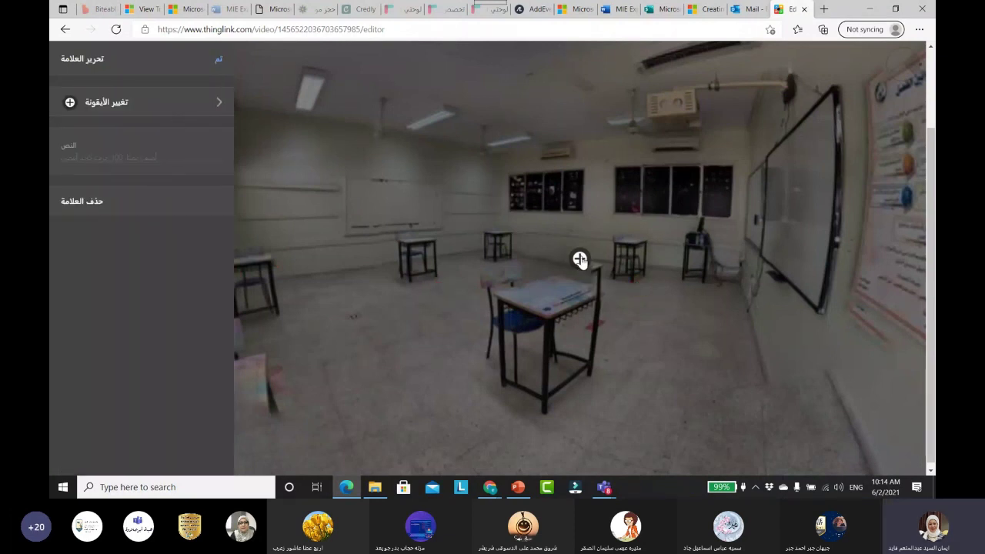